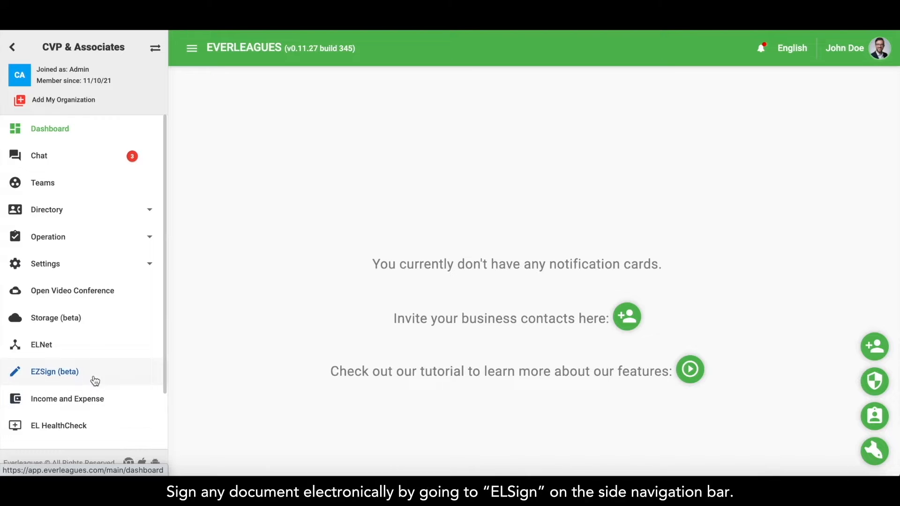
# Open EZSign (beta) to show the Send Documents list and its signing statuses.
pyautogui.click(99, 377)
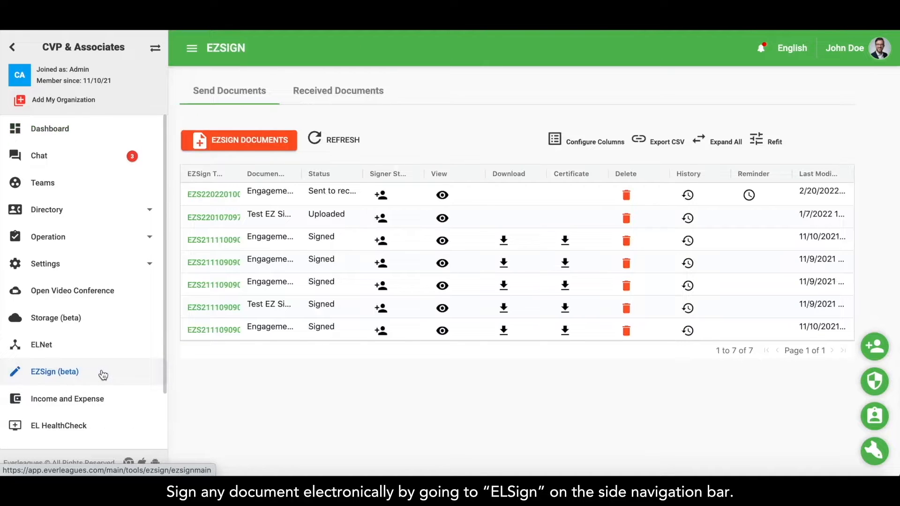
# Upload Engagement_Letter.pdf as a new EZSign document and go to its second page.
pyautogui.click(238, 146)
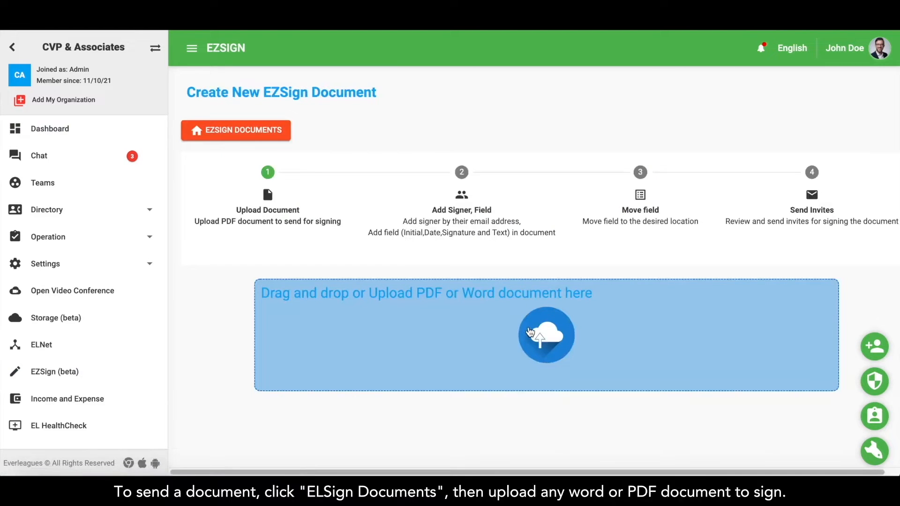
pyautogui.click(530, 332)
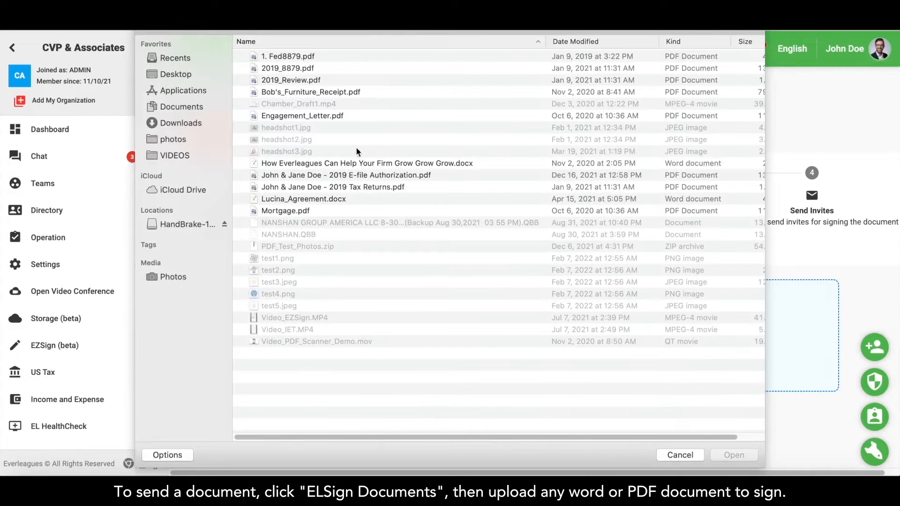
pyautogui.doubleClick(326, 117)
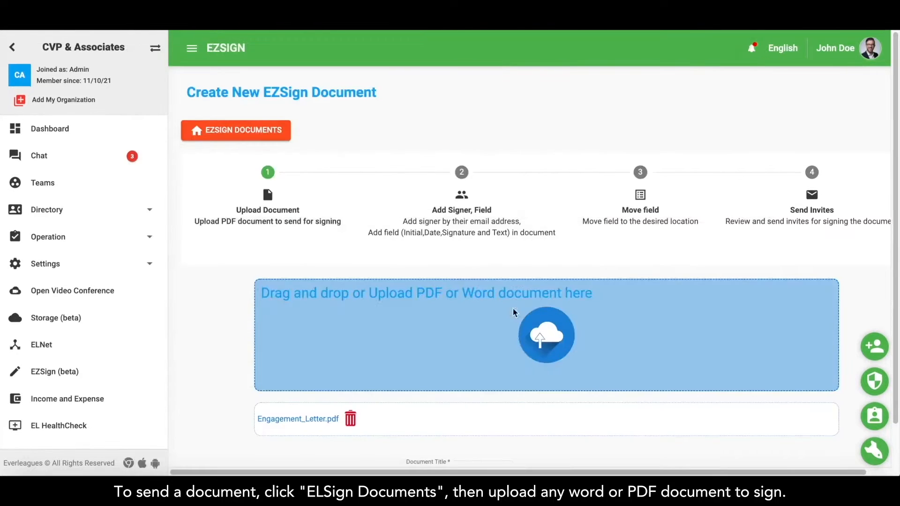
pyautogui.scroll(-1, 534, 370)
pyautogui.click(545, 433)
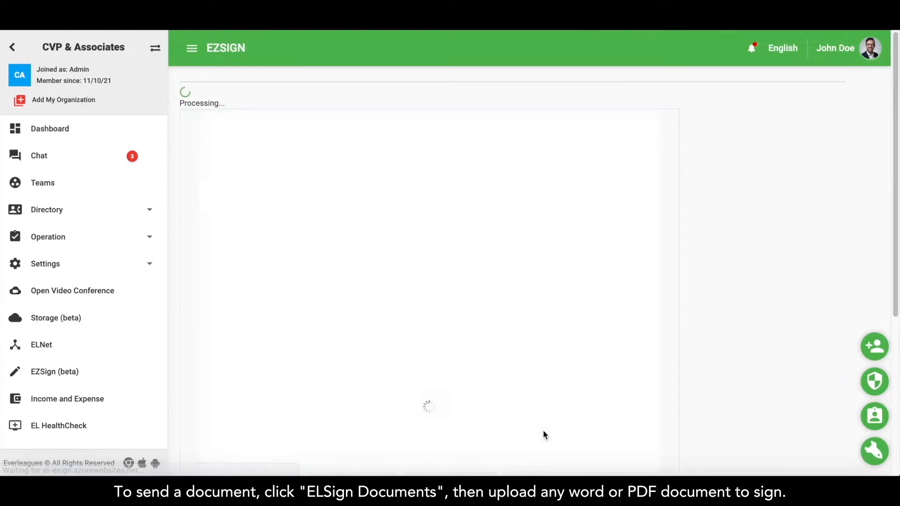
pyautogui.click(659, 131)
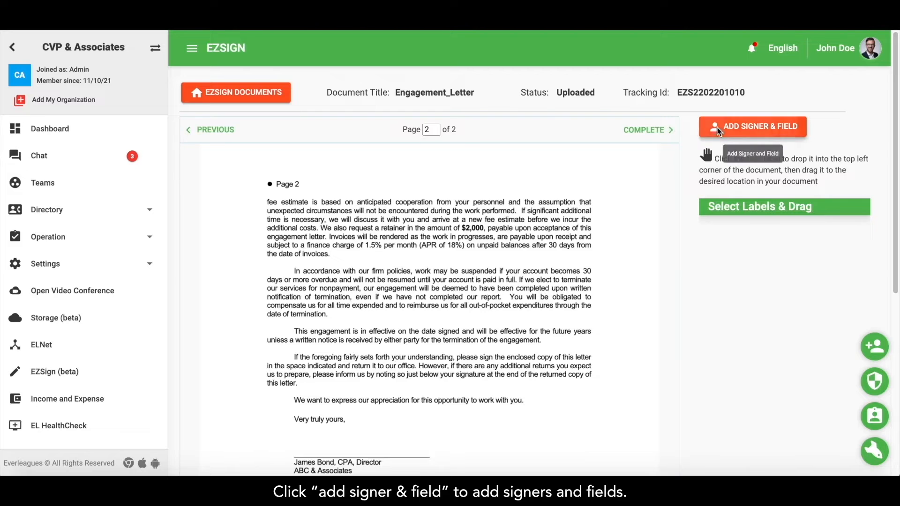
# Add the first signer with signature, date and initial fields, and place his signature on the director line.
pyautogui.click(715, 132)
pyautogui.scroll(-10, 532, 234)
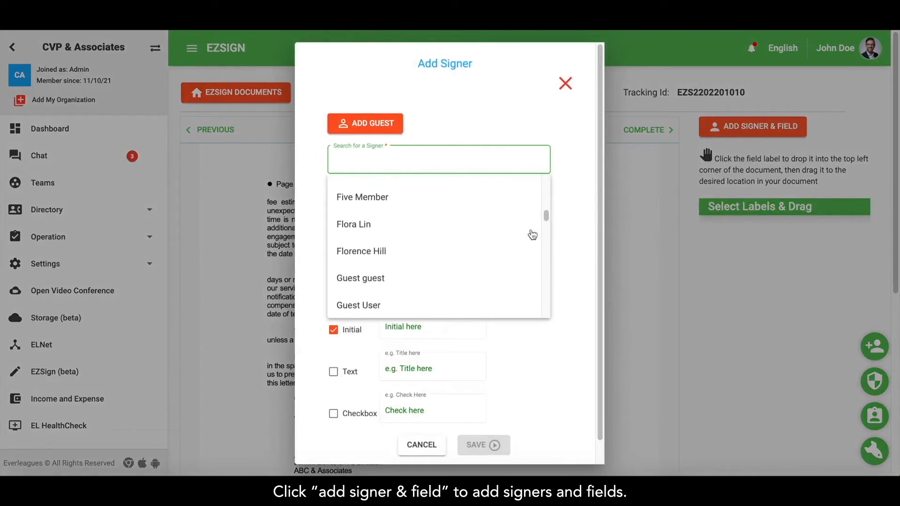
pyautogui.click(508, 227)
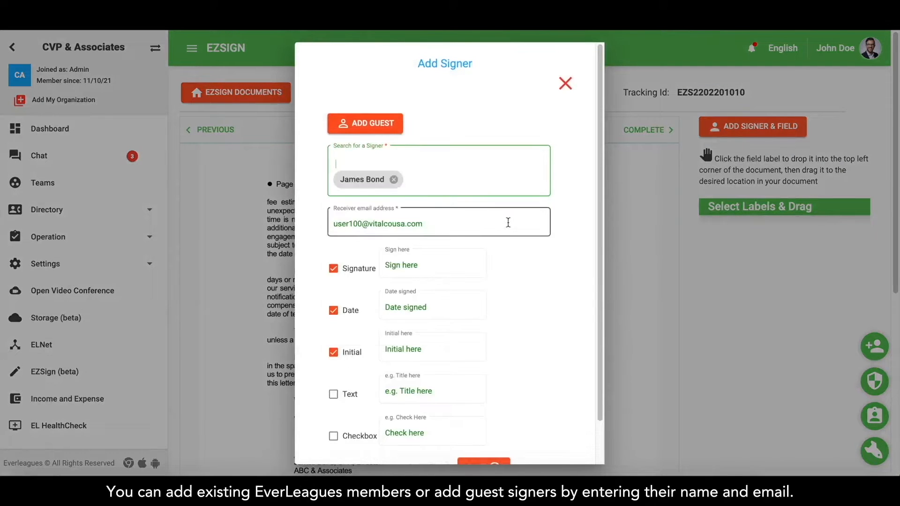
pyautogui.click(493, 464)
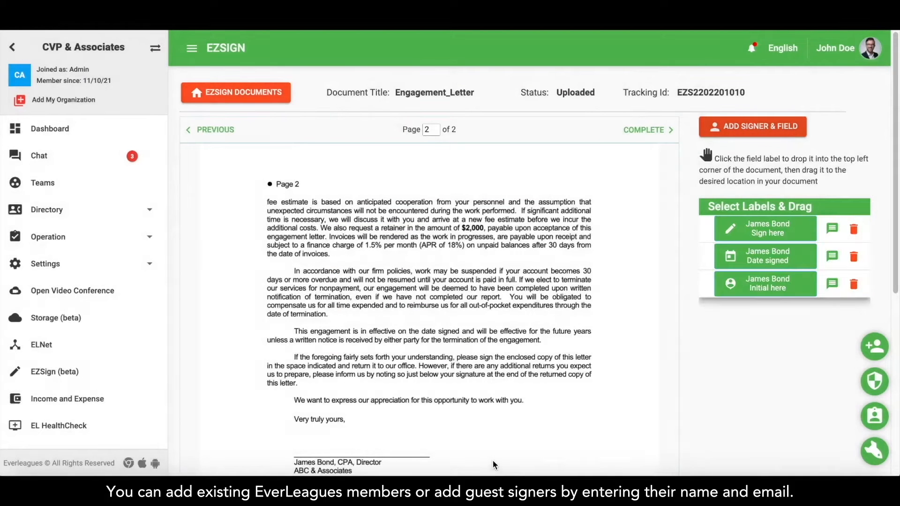
pyautogui.click(747, 231)
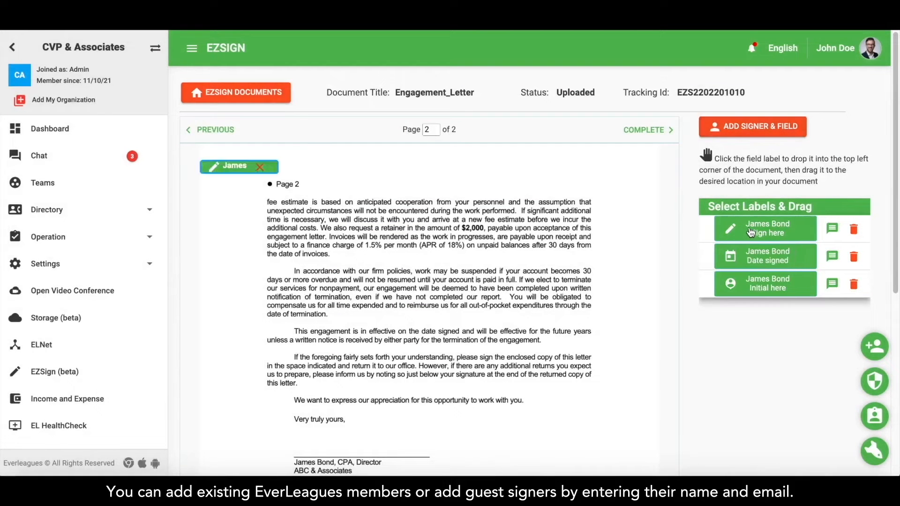
pyautogui.moveTo(214, 167)
pyautogui.mouseDown()
pyautogui.moveTo(276, 285)
pyautogui.moveTo(308, 446)
pyautogui.mouseUp()
pyautogui.scroll(-5, 446, 390)
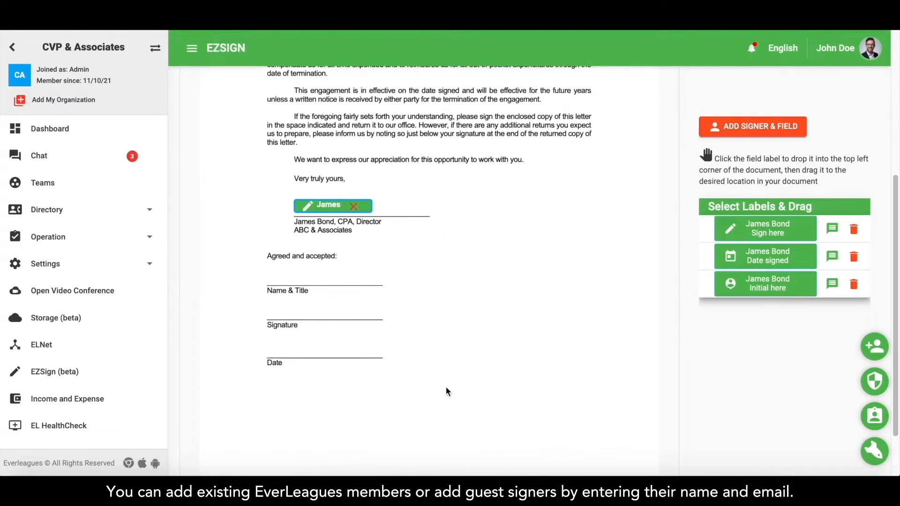
# Add the second signer with a text field labelled 'Name & Title here', and save.
pyautogui.click(771, 129)
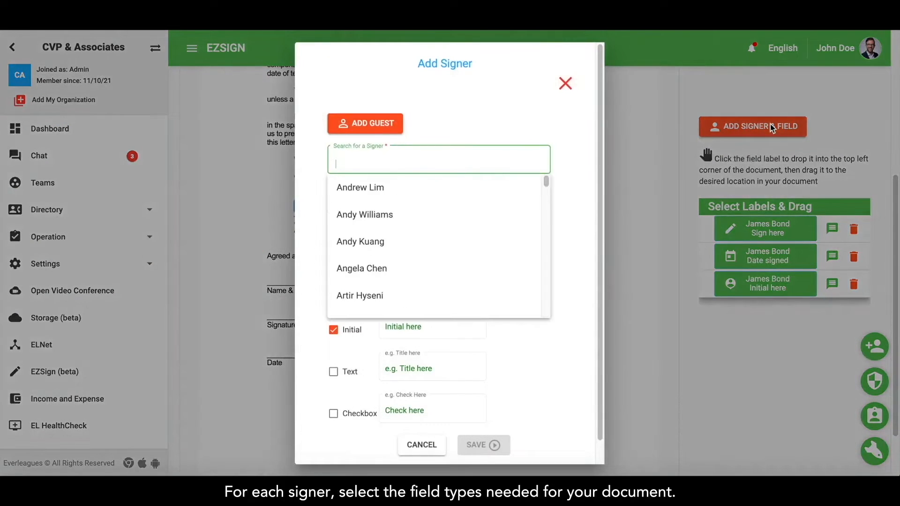
pyautogui.scroll(-15, 494, 241)
pyautogui.scroll(-5, 494, 240)
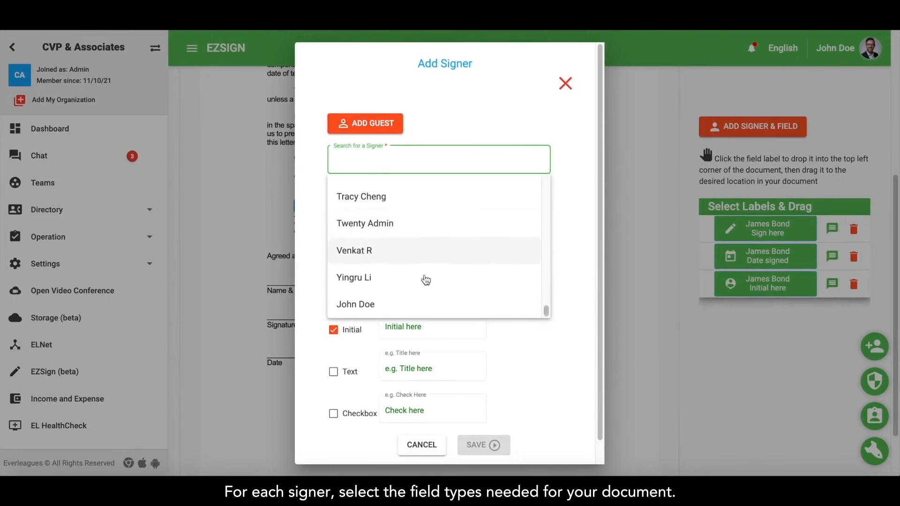
pyautogui.click(383, 313)
pyautogui.click(333, 394)
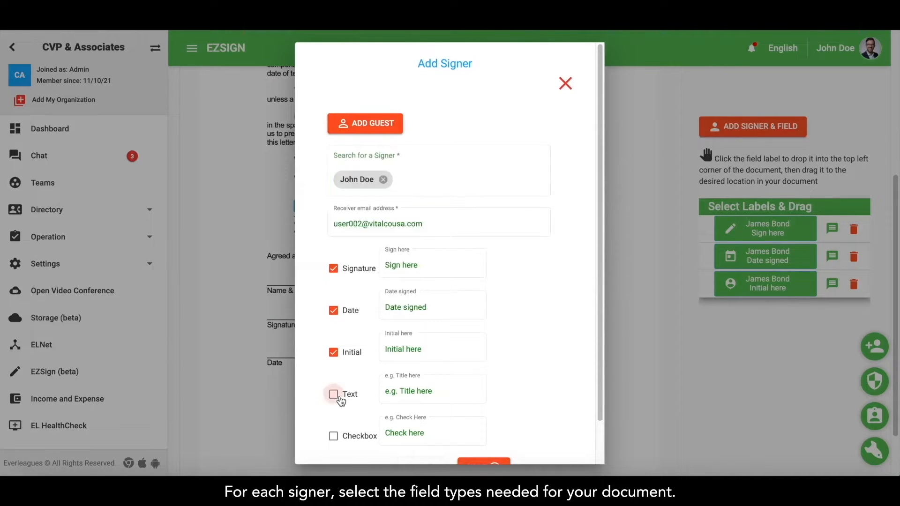
pyautogui.moveTo(401, 391); pyautogui.dragTo(361, 388)
pyautogui.write('Name &')
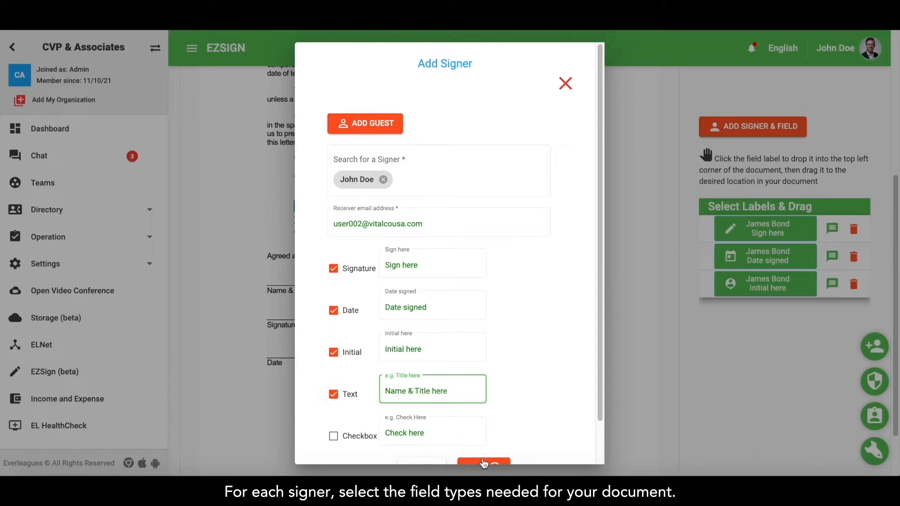
pyautogui.scroll(-1, 497, 424)
pyautogui.click(496, 424)
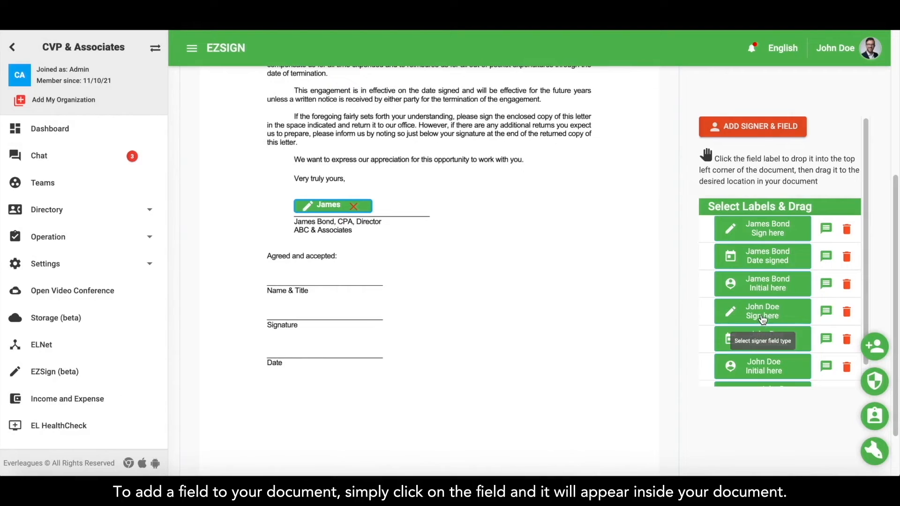
# Drag the second signer's Sign here, Date signed and Name & Title fields onto the Signature, Date and Name & Title lines.
pyautogui.click(762, 320)
pyautogui.moveTo(223, 153); pyautogui.dragTo(288, 311)
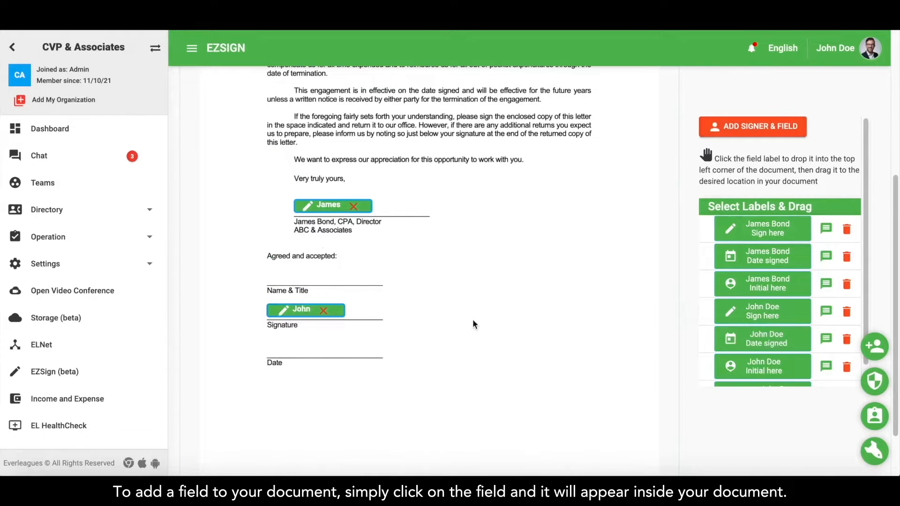
pyautogui.click(761, 340)
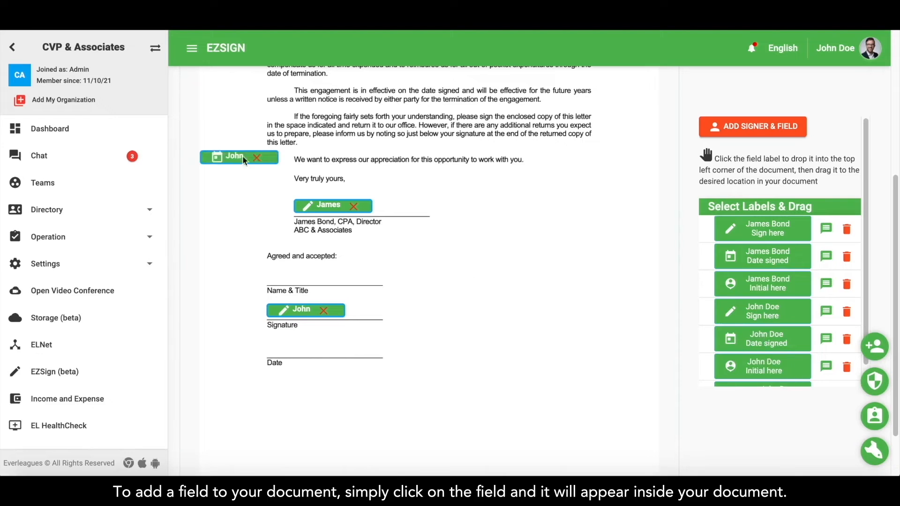
pyautogui.moveTo(222, 155); pyautogui.dragTo(288, 349)
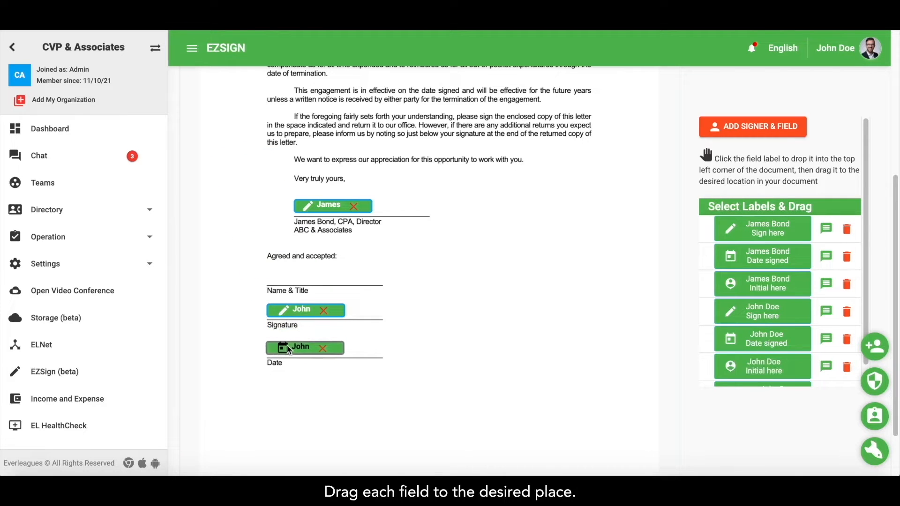
pyautogui.scroll(-1, 783, 336)
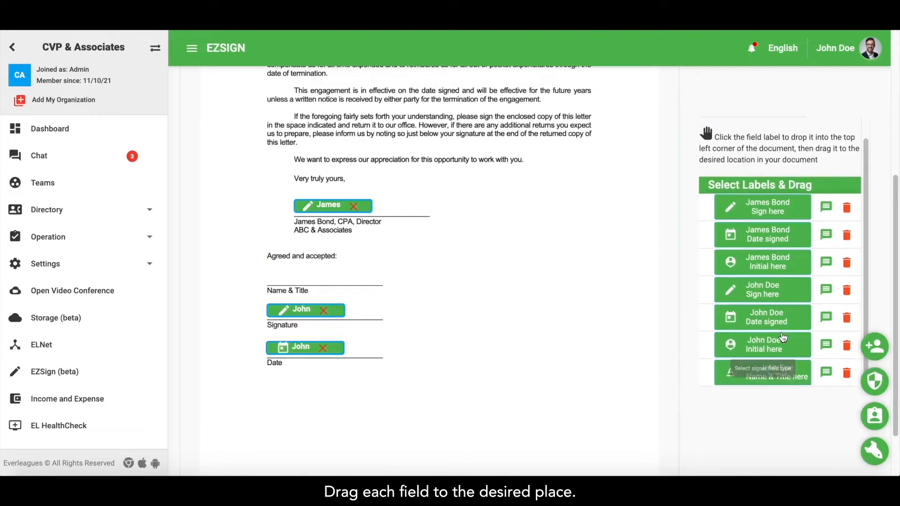
pyautogui.click(779, 376)
pyautogui.moveTo(242, 152); pyautogui.dragTo(297, 277)
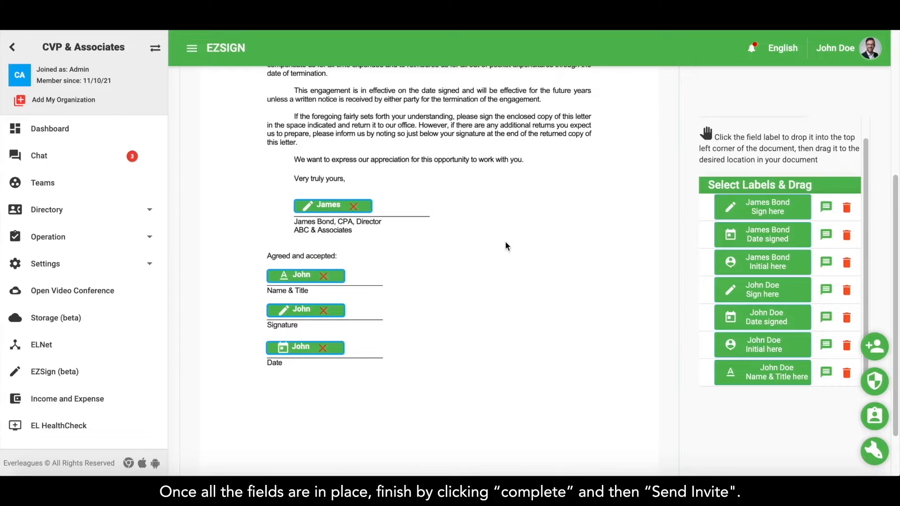
pyautogui.scroll(5, 505, 245)
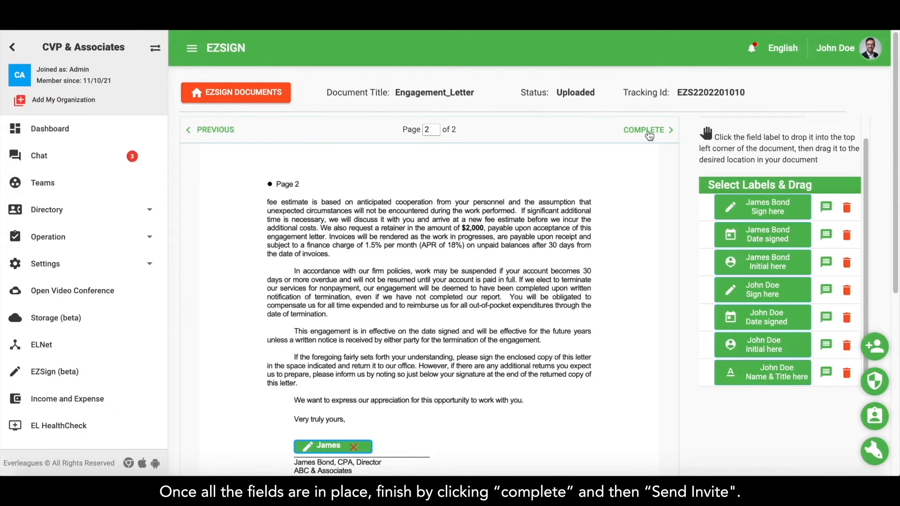
# Complete field placement, review the Send EZSign Invite page, and send the invite.
pyautogui.click(646, 130)
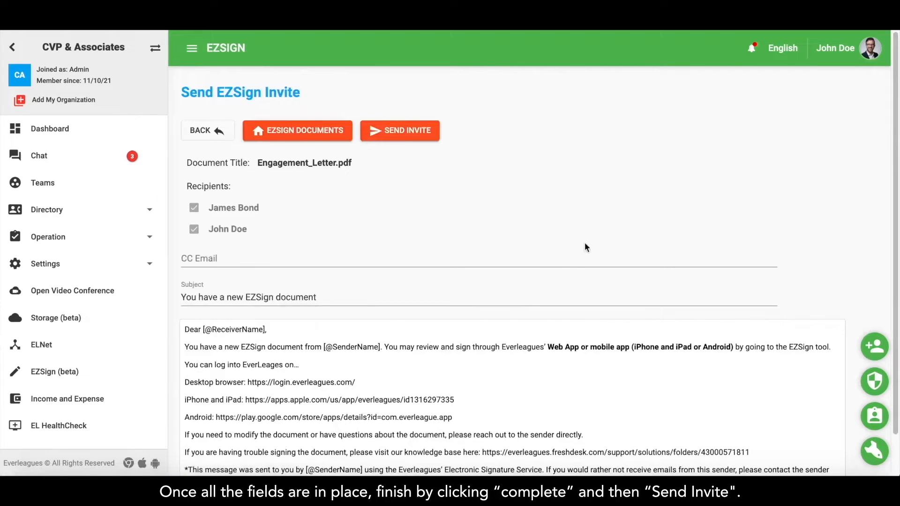
pyautogui.scroll(-1, 538, 311)
pyautogui.scroll(1, 539, 311)
pyautogui.click(389, 135)
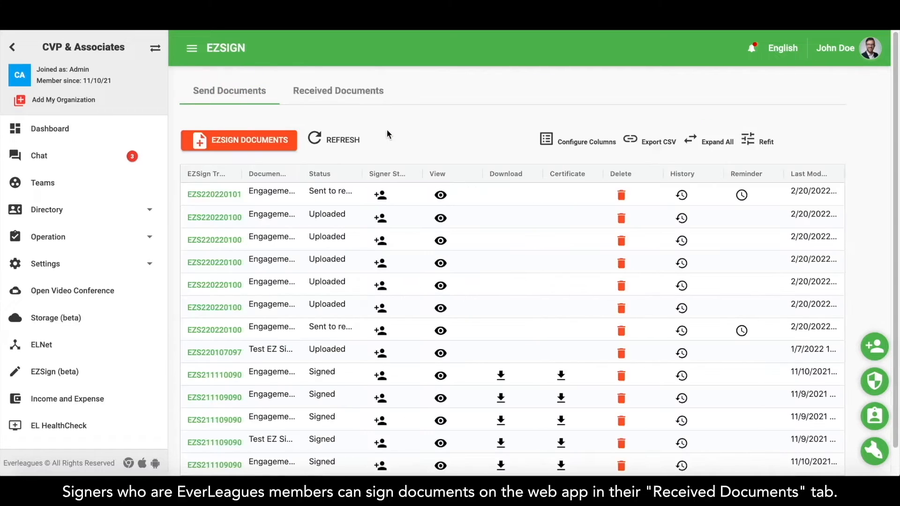
# From Received Documents, start signing the newest Engagement_Letter, accept e-sign consent, and go to page 2.
pyautogui.click(340, 95)
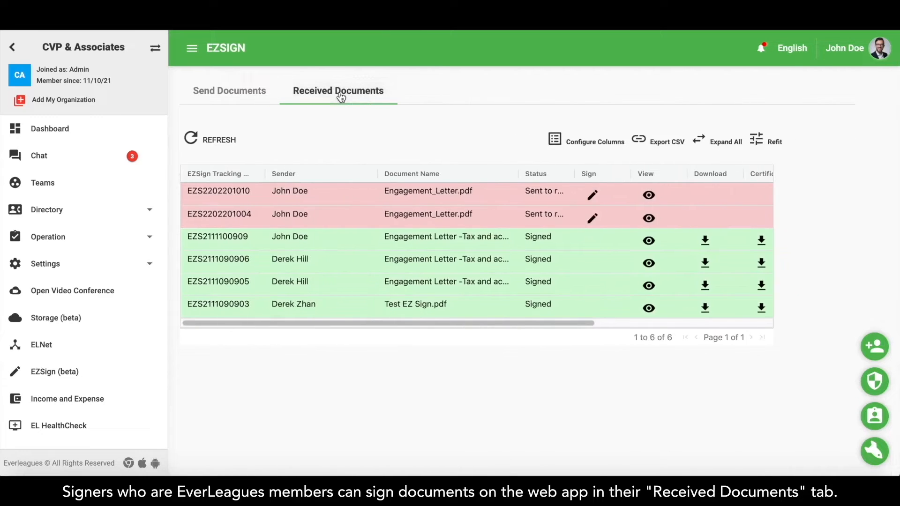
pyautogui.click(592, 195)
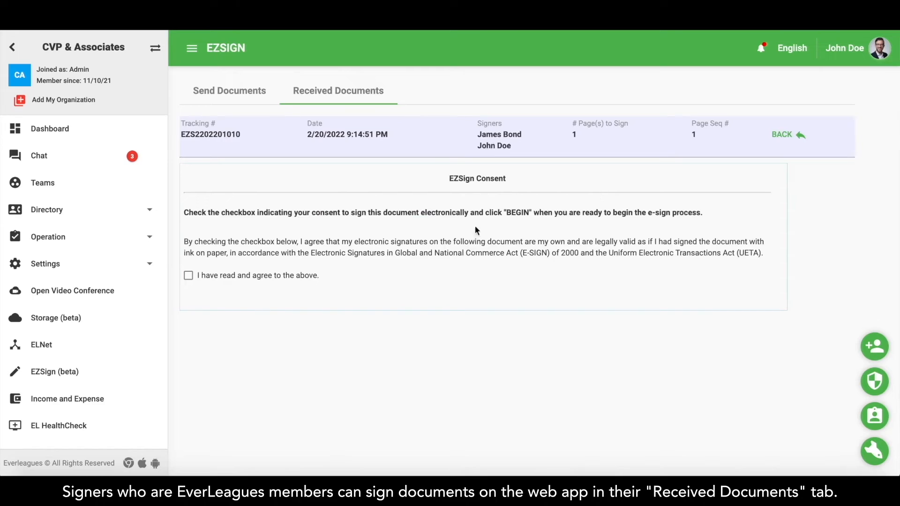
pyautogui.click(263, 280)
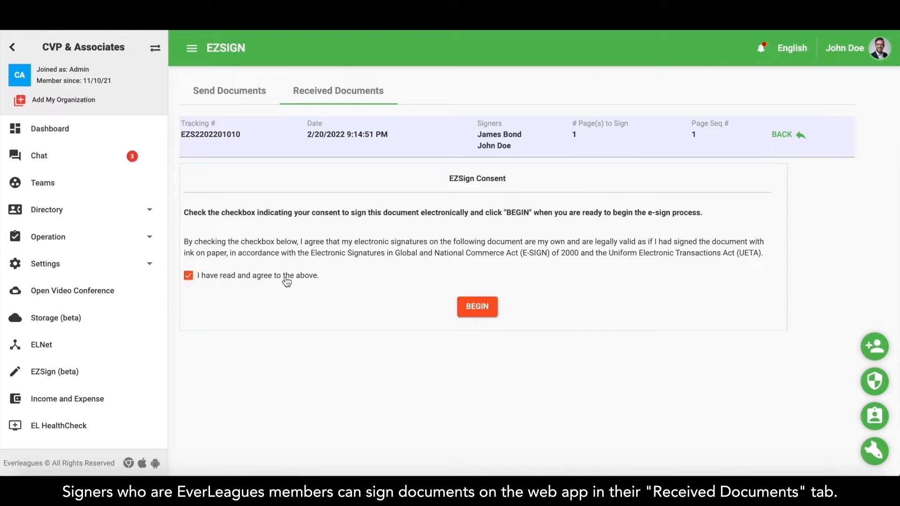
pyautogui.click(488, 308)
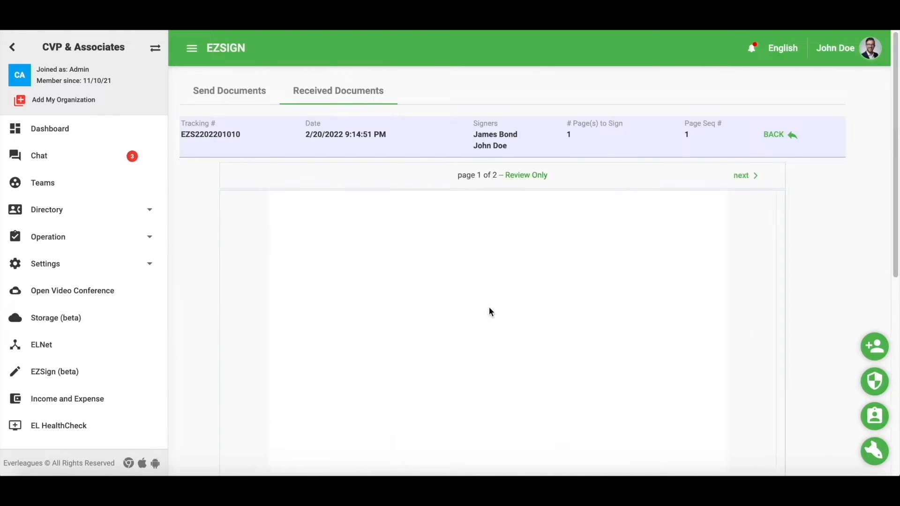
pyautogui.scroll(-8, 539, 210)
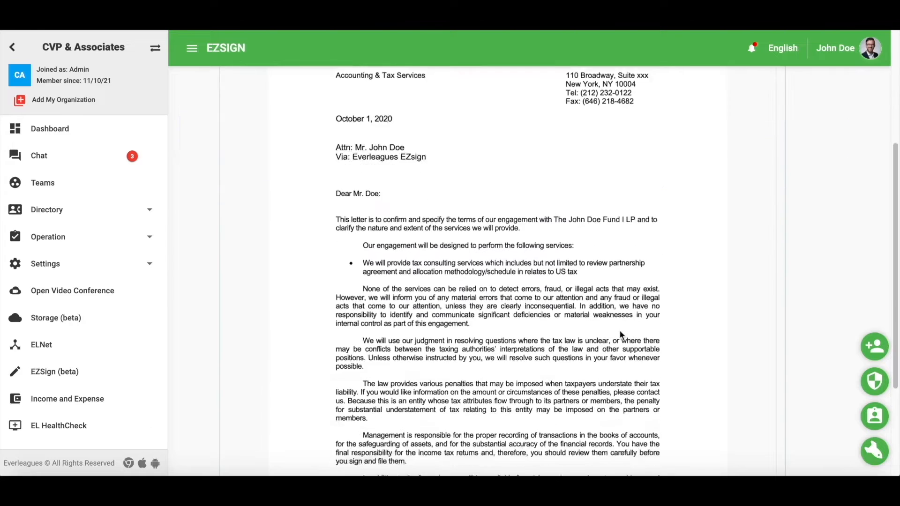
pyautogui.click(740, 452)
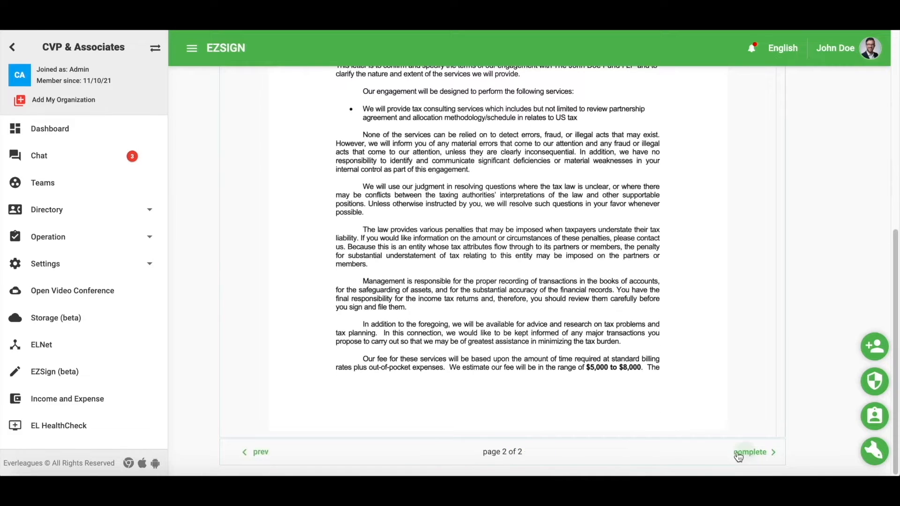
pyautogui.scroll(6, 583, 334)
pyautogui.scroll(-3, 583, 333)
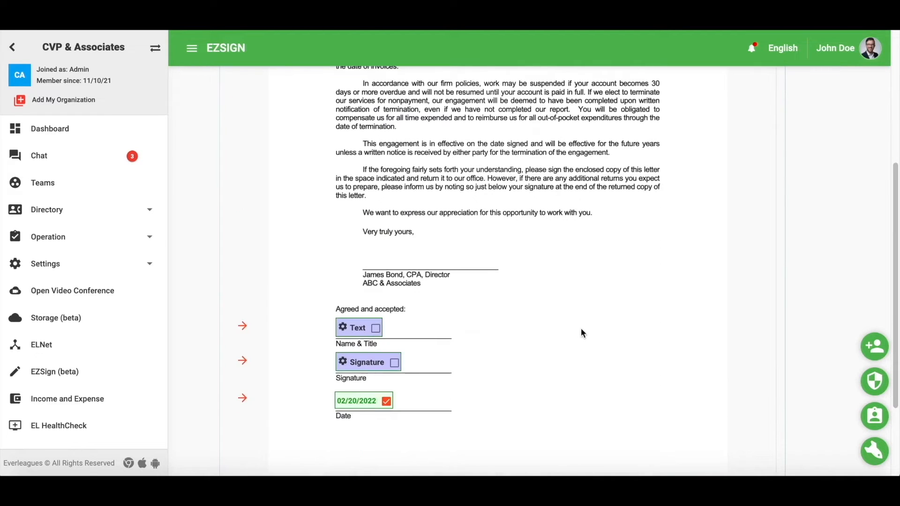
# Fill the Name & Title field with the signer's name and 'CFO', then draw and save a signature.
pyautogui.click(376, 330)
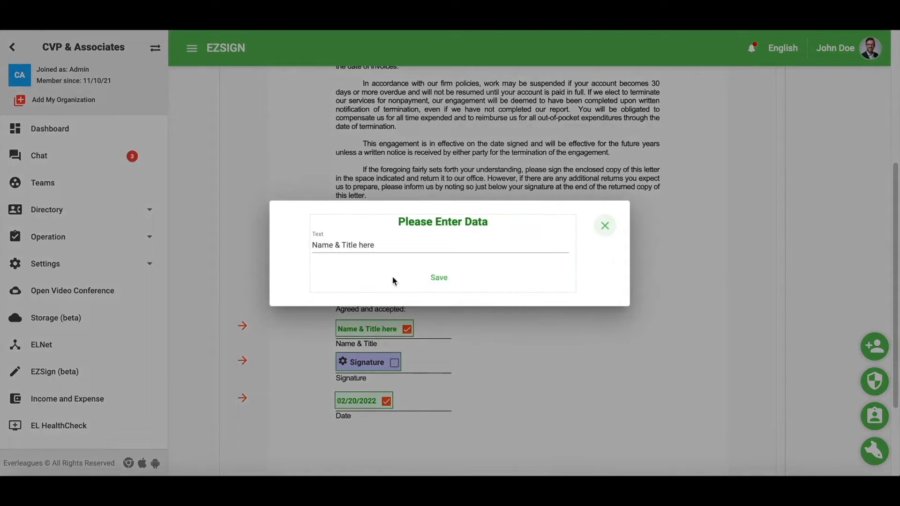
pyautogui.moveTo(395, 249); pyautogui.dragTo(302, 244)
pyautogui.write('Jo')
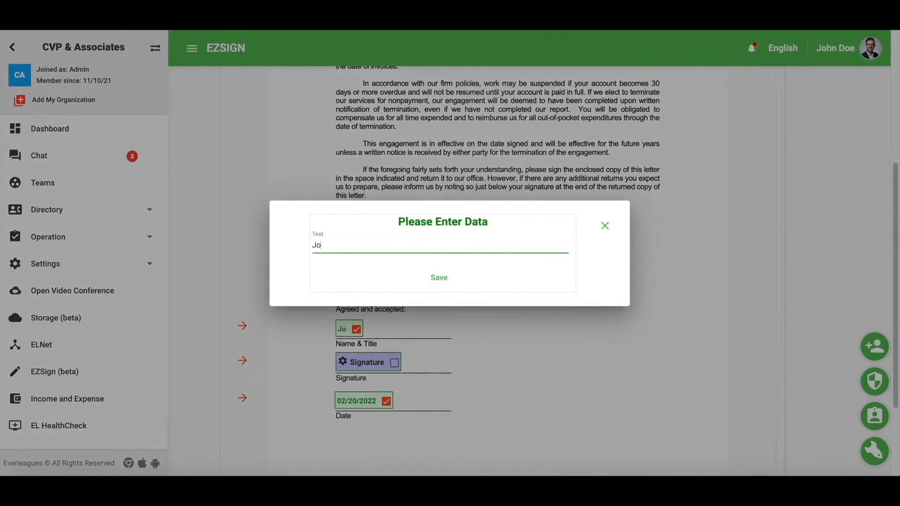
pyautogui.write('hn Doe, CFO')
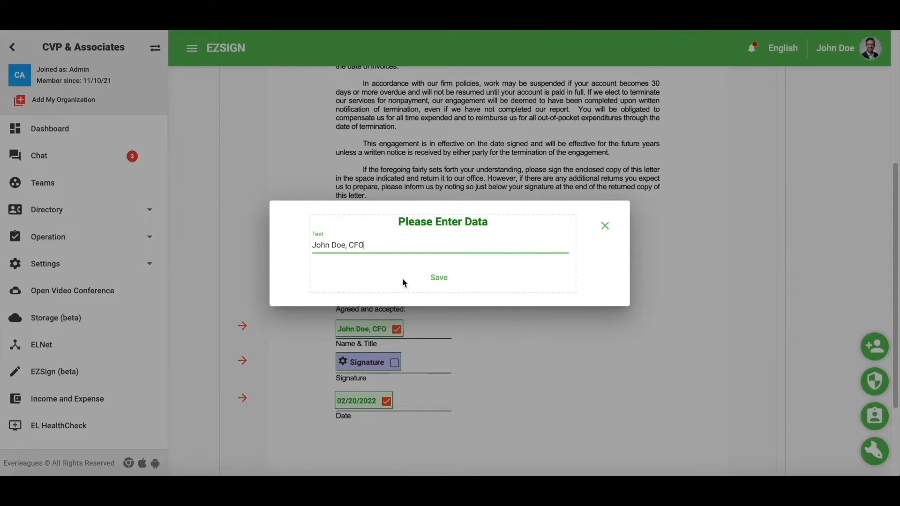
pyautogui.click(438, 278)
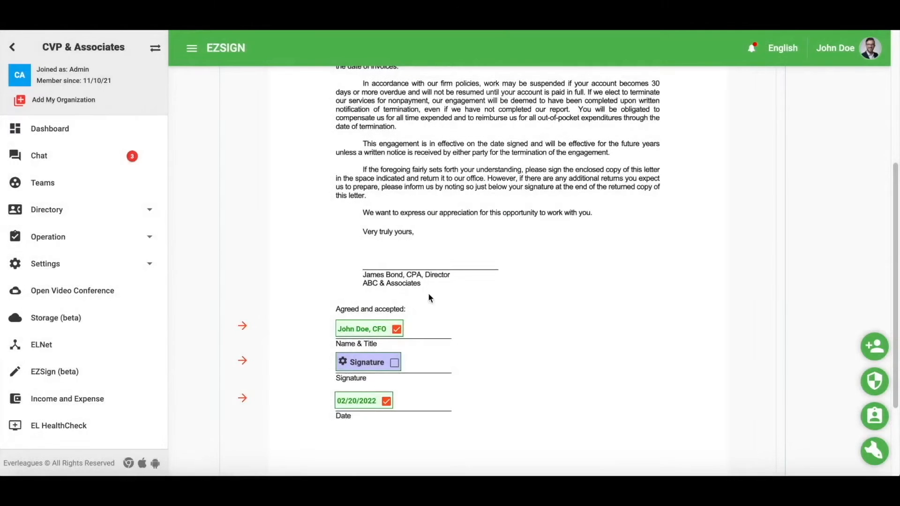
pyautogui.click(394, 365)
pyautogui.moveTo(377, 279)
pyautogui.mouseDown()
pyautogui.moveTo(386, 231)
pyautogui.moveTo(506, 283)
pyautogui.moveTo(527, 281)
pyautogui.mouseUp()
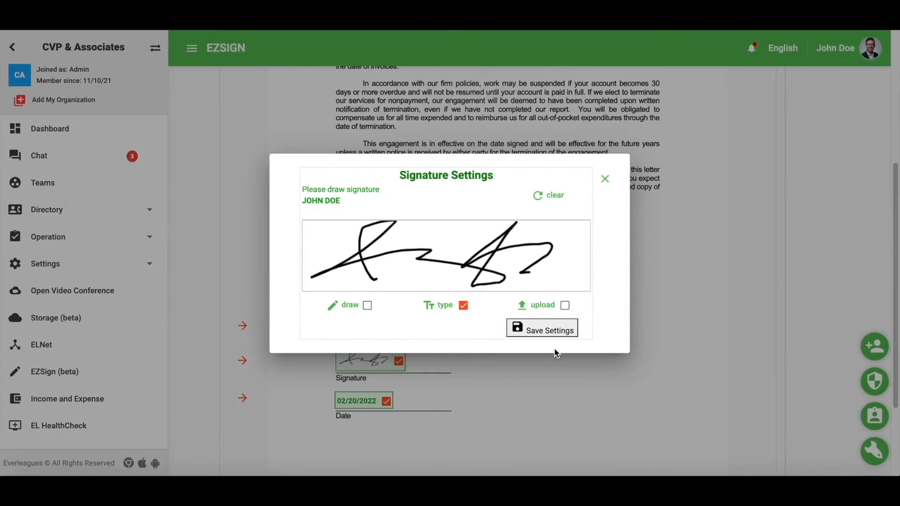
pyautogui.click(539, 329)
pyautogui.scroll(-3, 544, 332)
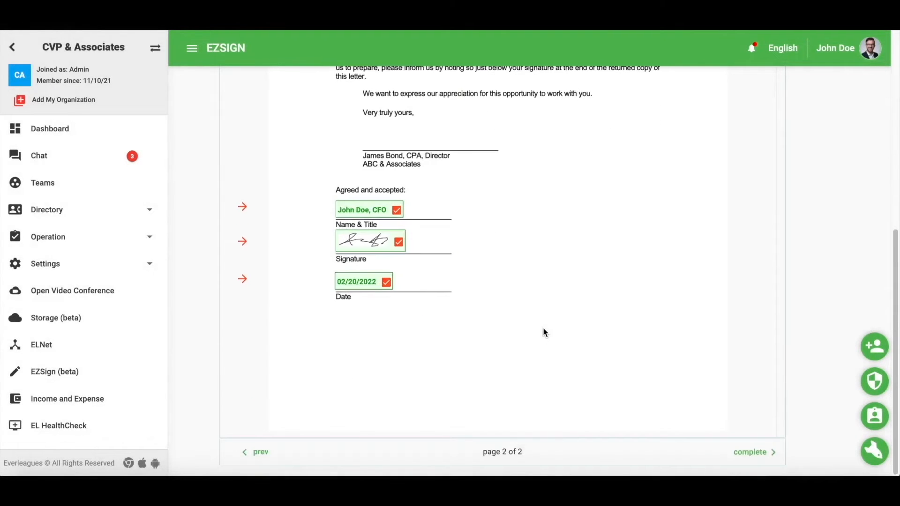
# Submit the signed Engagement_Letter and view the signed PDF.
pyautogui.click(753, 453)
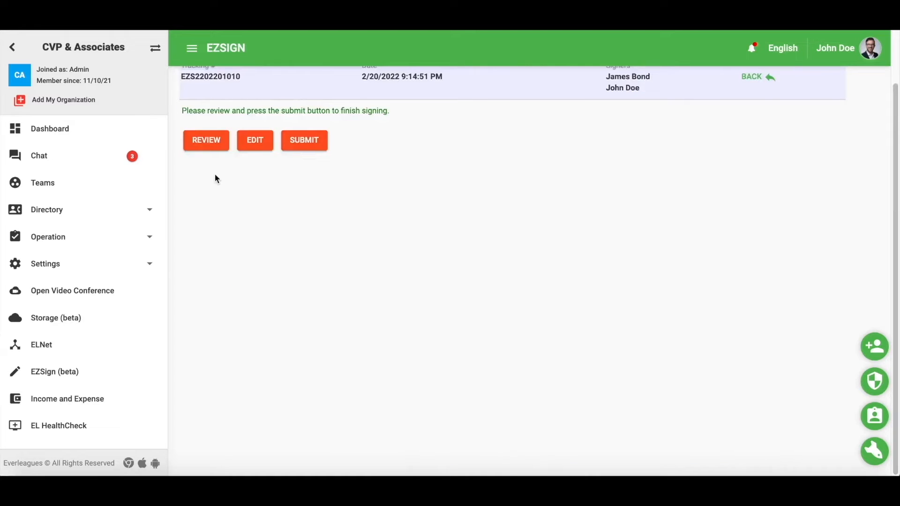
pyautogui.click(302, 143)
pyautogui.click(516, 197)
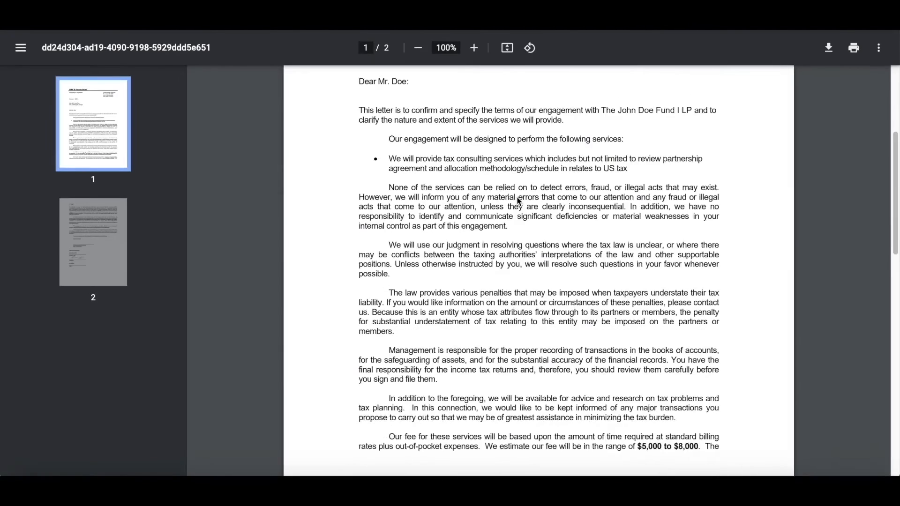
pyautogui.scroll(-15, 516, 195)
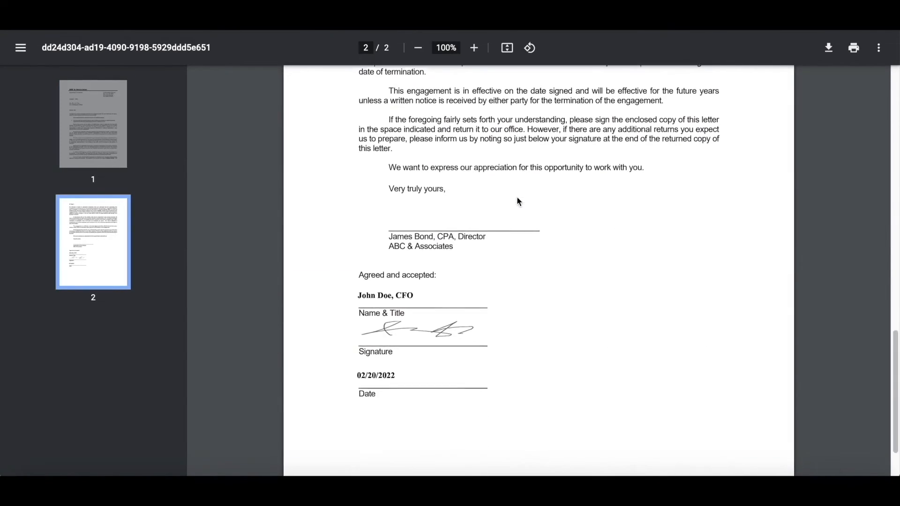
# Open the EZSign invitation e-mail and follow its review-and-sign link to the guest portal.
pyautogui.press('super+w')
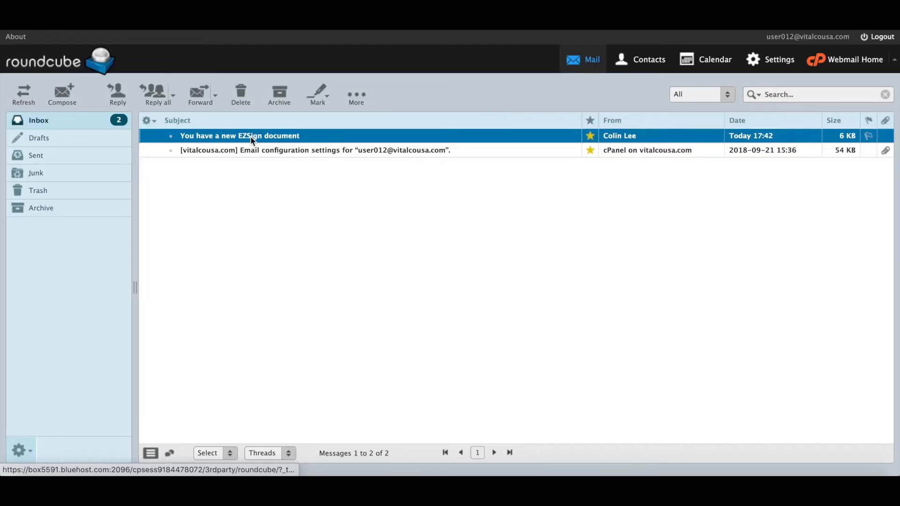
pyautogui.doubleClick(250, 136)
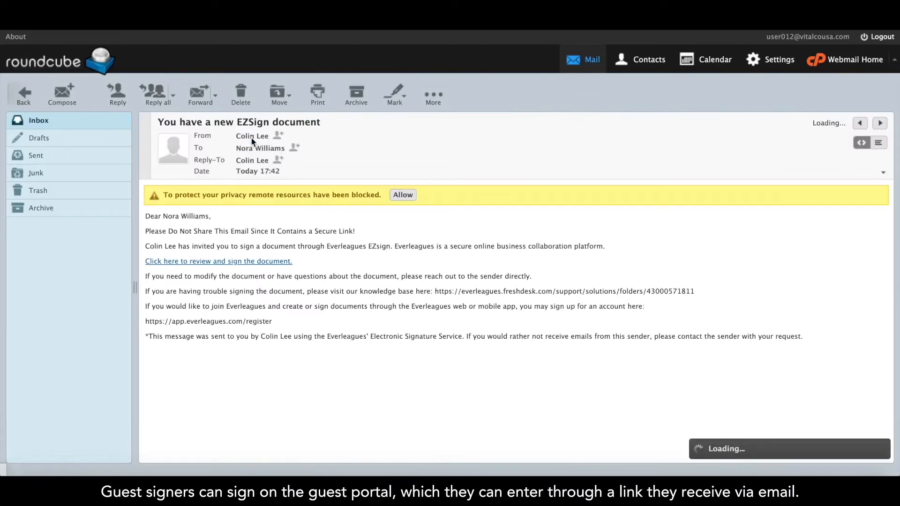
pyautogui.click(229, 261)
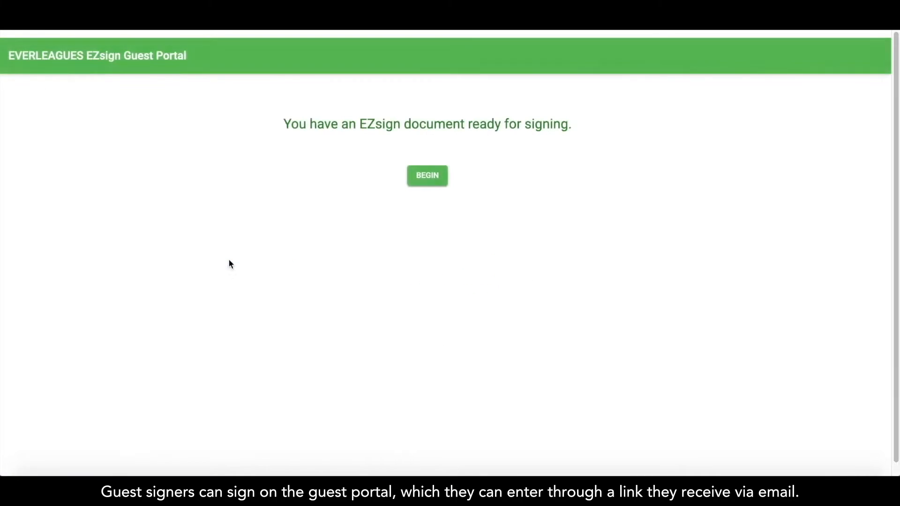
# In the guest portal, agree to e-sign, draw a signature, enter the signer's name and title, save and submit.
pyautogui.click(427, 177)
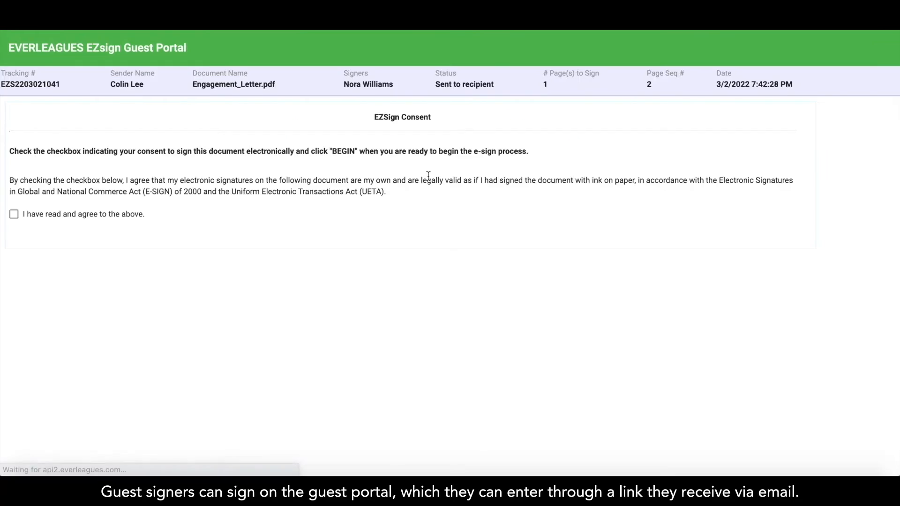
pyautogui.click(14, 214)
pyautogui.click(402, 244)
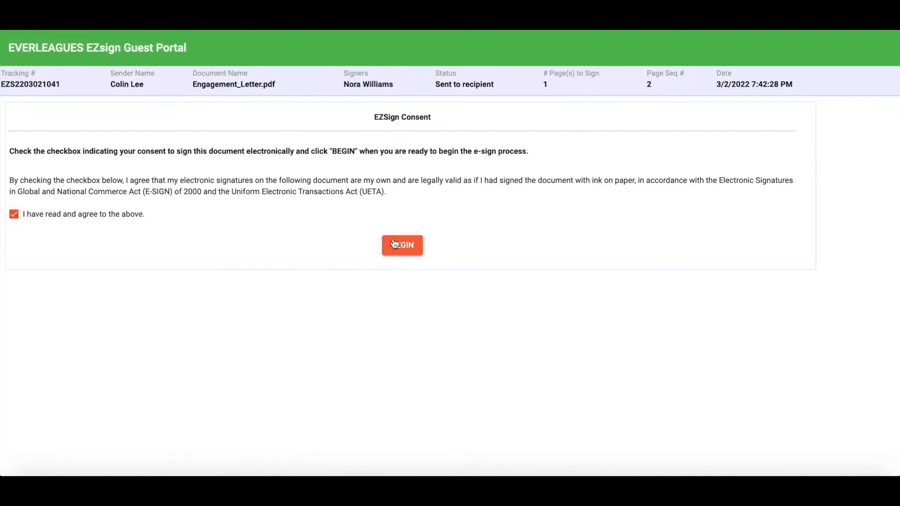
pyautogui.scroll(-4, 394, 243)
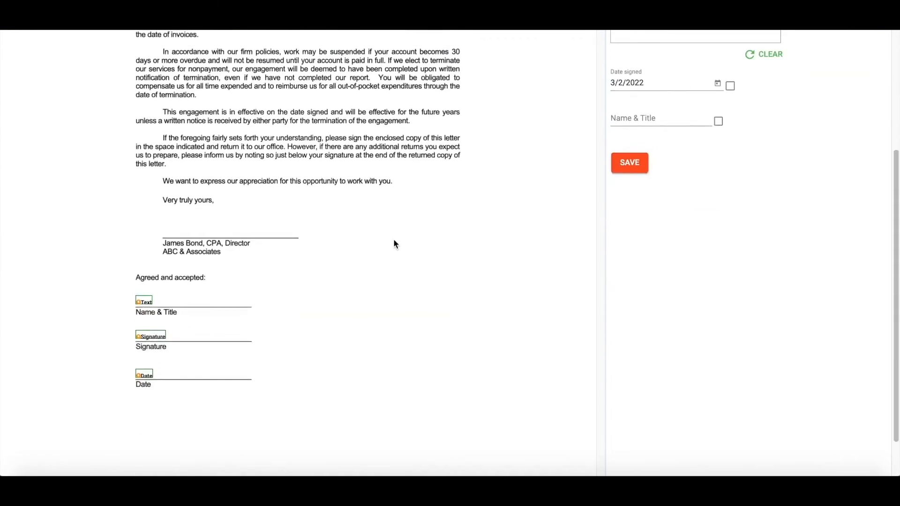
pyautogui.scroll(4, 392, 243)
pyautogui.moveTo(616, 169)
pyautogui.mouseDown()
pyautogui.moveTo(639, 138)
pyautogui.moveTo(656, 154)
pyautogui.mouseUp()
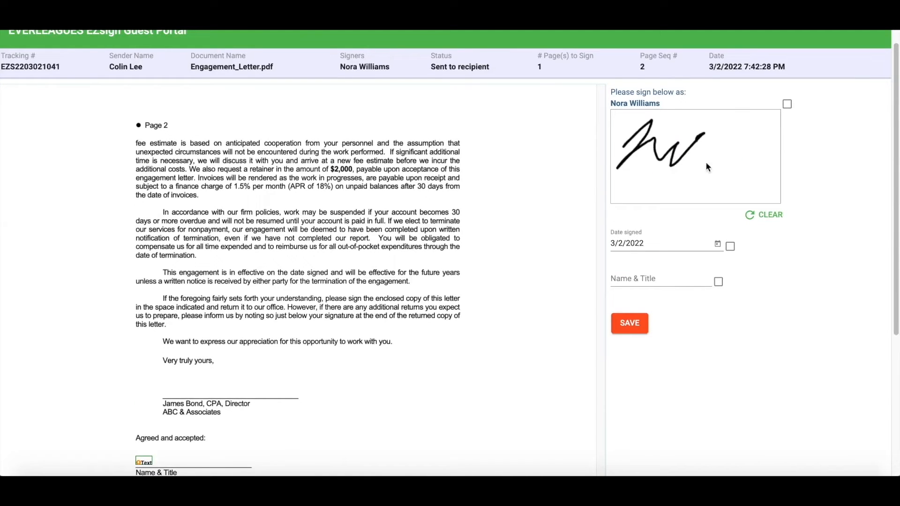
pyautogui.click(684, 283)
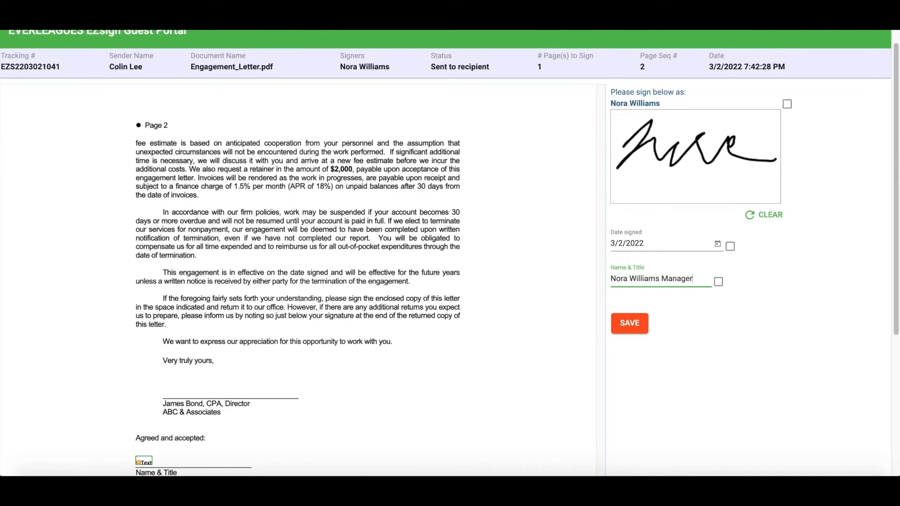
pyautogui.click(630, 328)
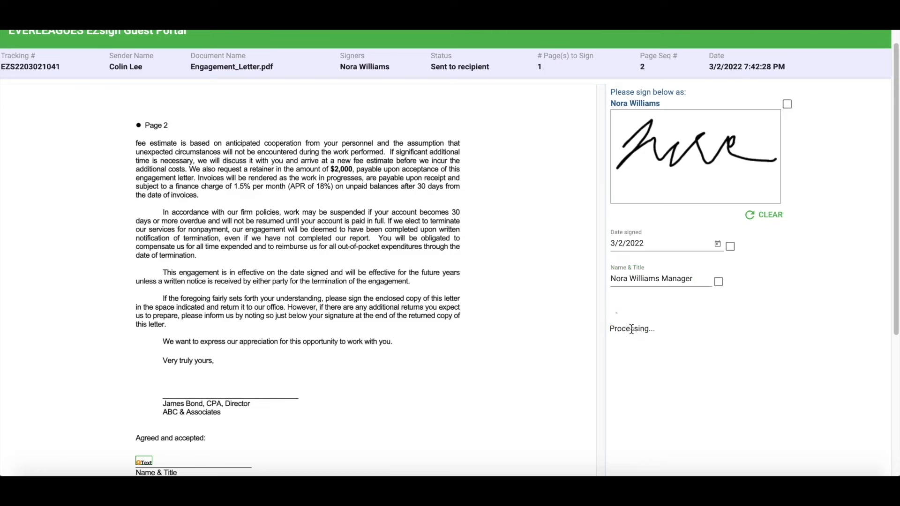
pyautogui.click(121, 137)
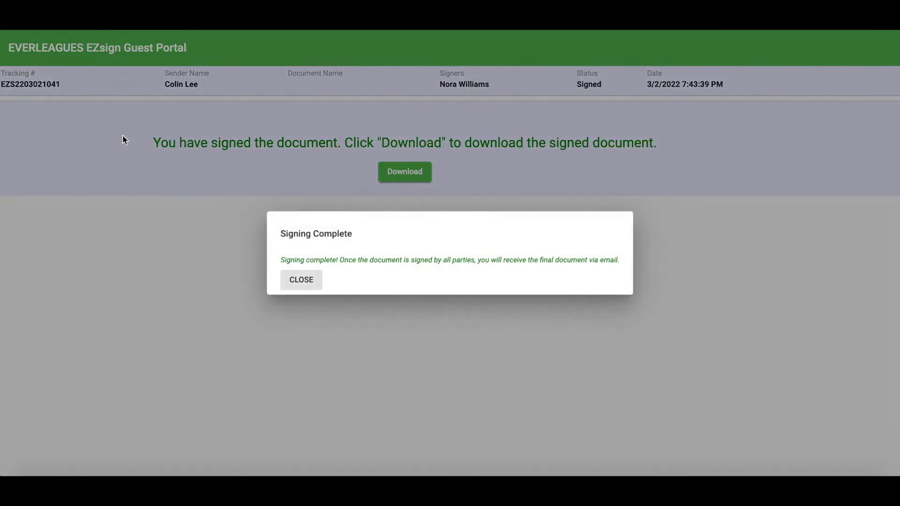
# Close the Signing Complete message, download the signed letter, and review Engagement_Letter (3).pdf.
pyautogui.click(304, 281)
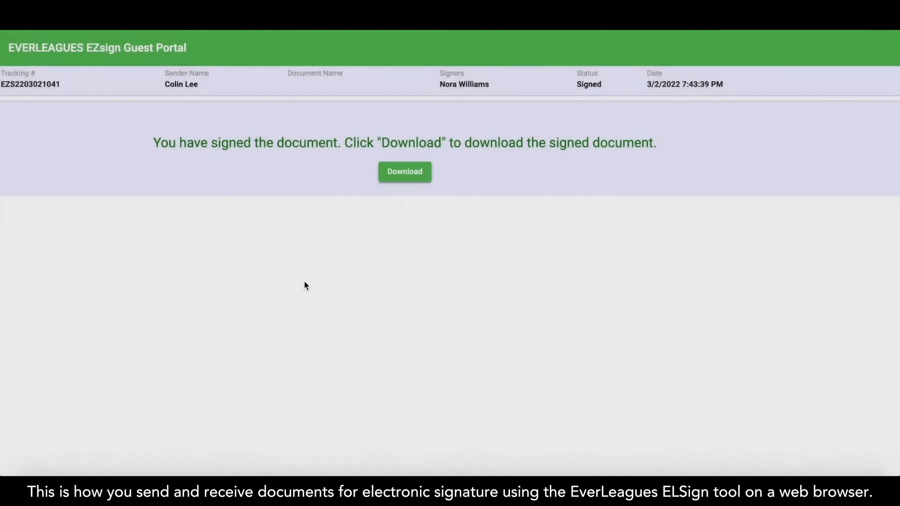
pyautogui.click(399, 174)
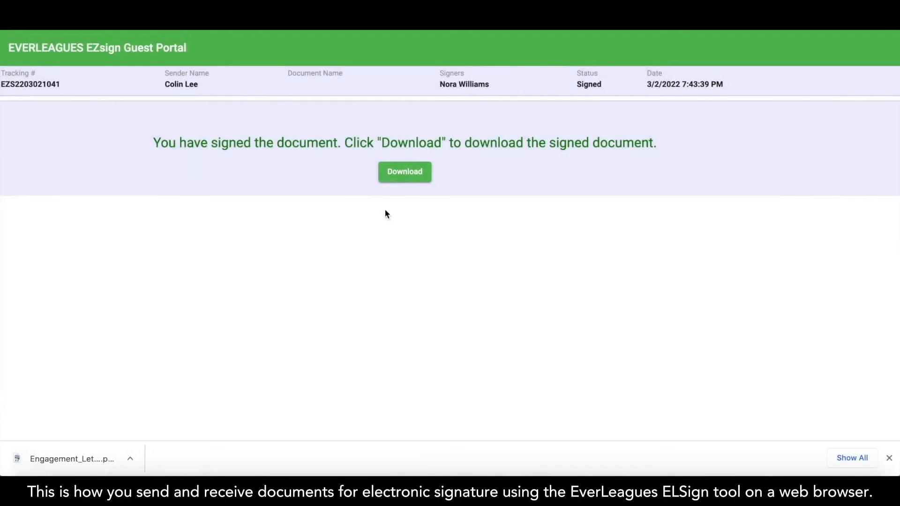
pyautogui.click(96, 465)
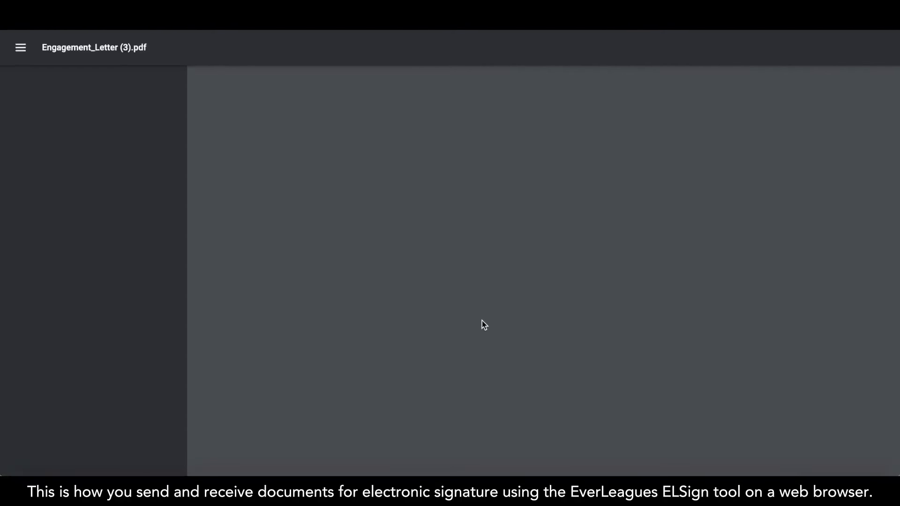
pyautogui.scroll(-15, 483, 323)
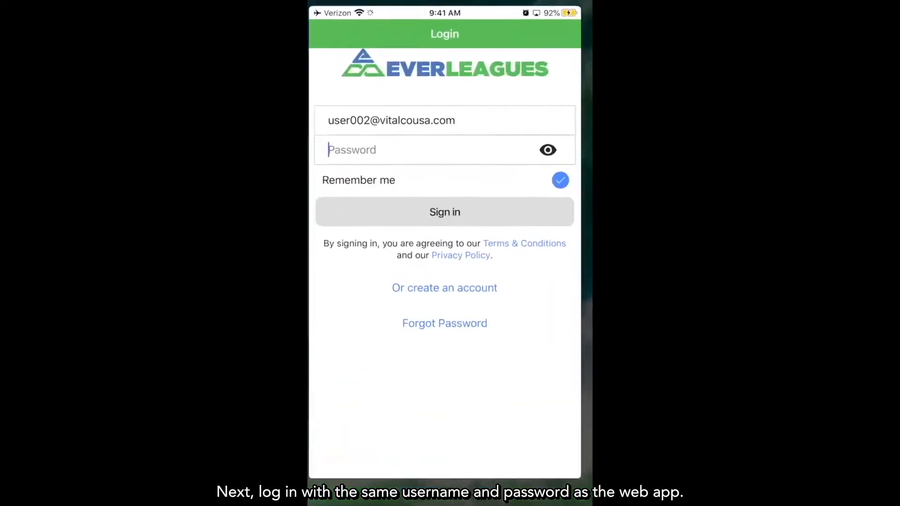
# Sign in to the mobile app, open EZ Sign, and start signing the newest Engagement_Letter.pdf.
pyautogui.click(403, 151)
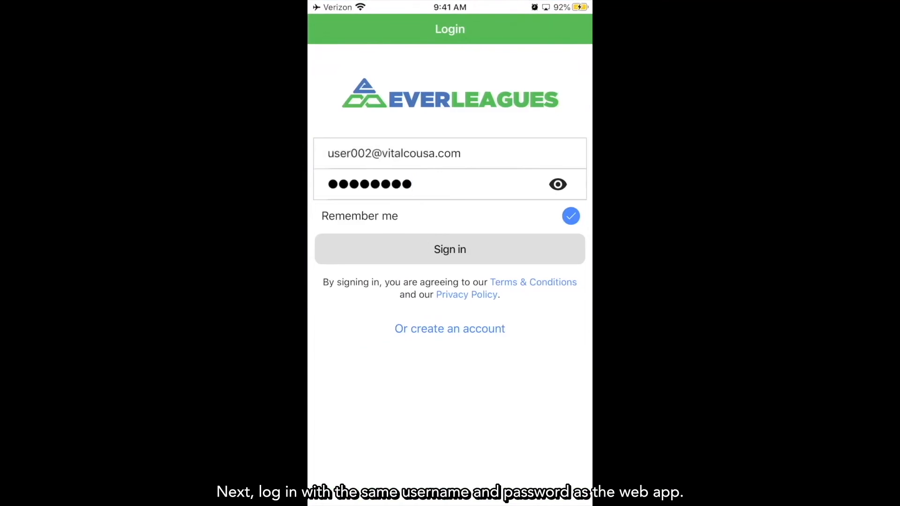
pyautogui.click(450, 249)
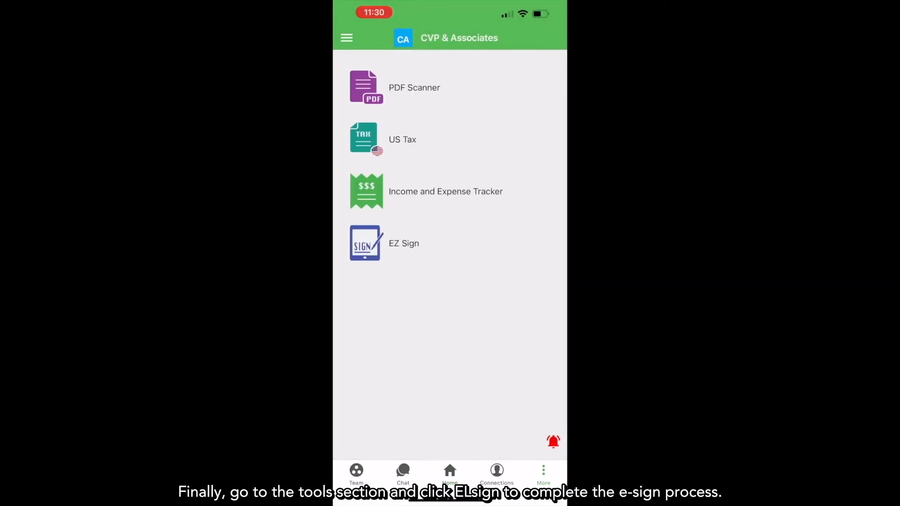
pyautogui.click(404, 244)
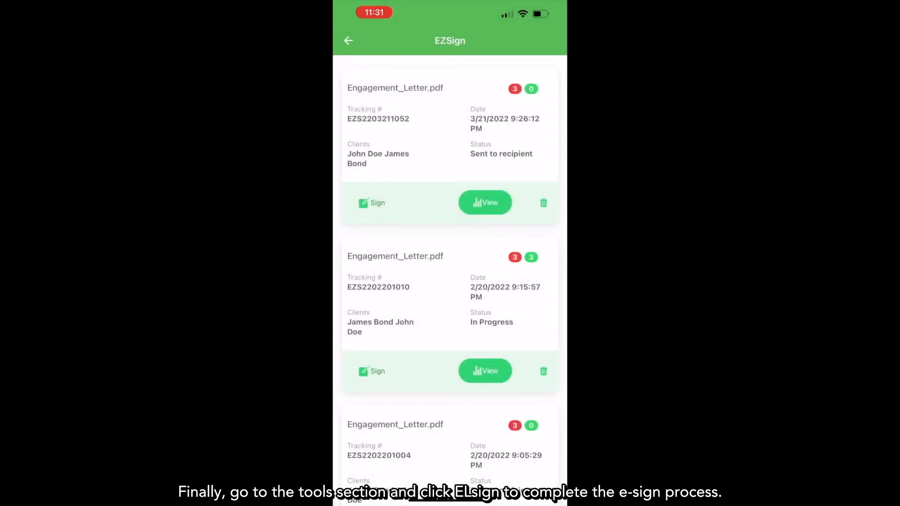
pyautogui.click(372, 203)
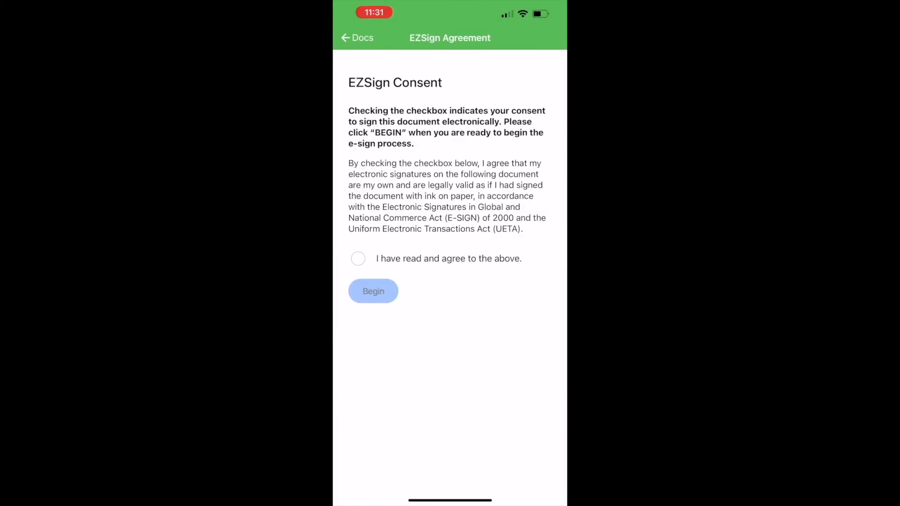
# Accept the electronic-signing consent, begin signing, and draw a signature in the Signature field.
pyautogui.click(357, 259)
pyautogui.click(372, 291)
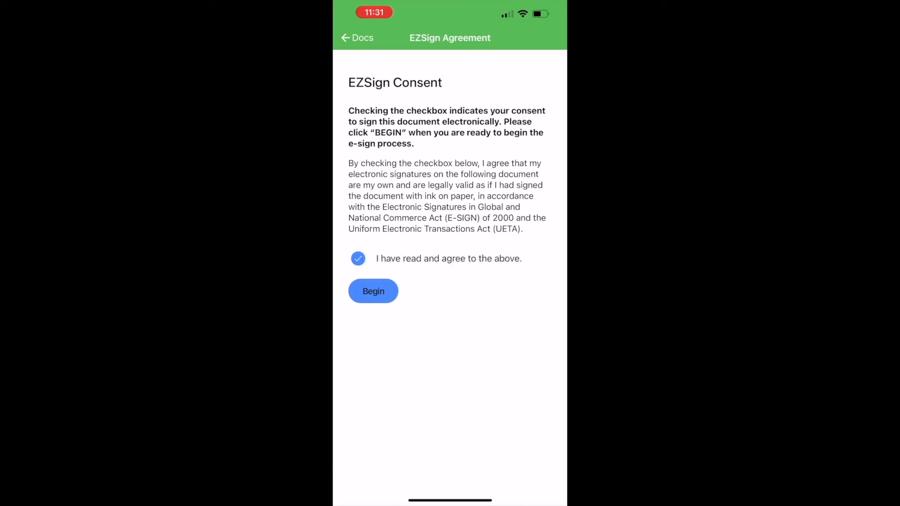
pyautogui.click(391, 255)
pyautogui.moveTo(387, 117)
pyautogui.mouseDown()
pyautogui.moveTo(404, 139)
pyautogui.moveTo(506, 94)
pyautogui.mouseUp()
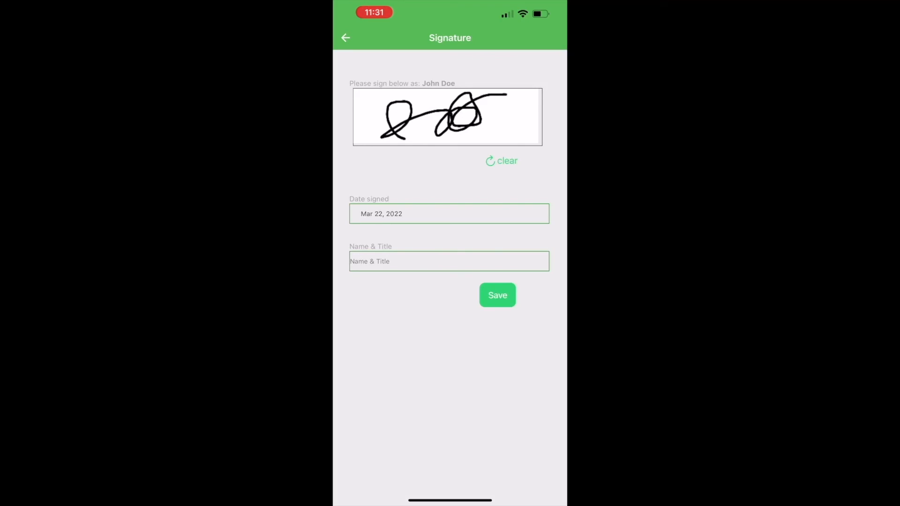
# Enter the signer's name with the title Product Manager, save the signature, and finalize the Engagement_Letter.
pyautogui.click(449, 261)
pyautogui.write('John Doe ')
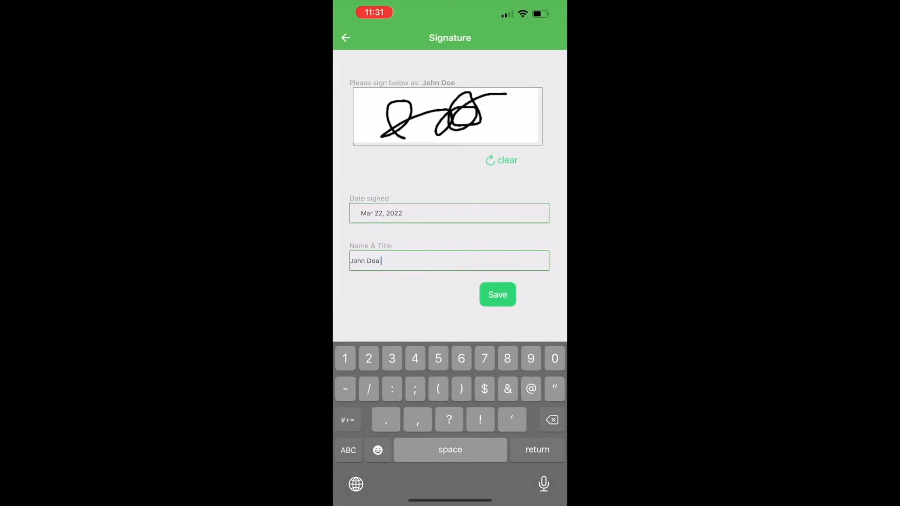
pyautogui.write('& Product Manager')
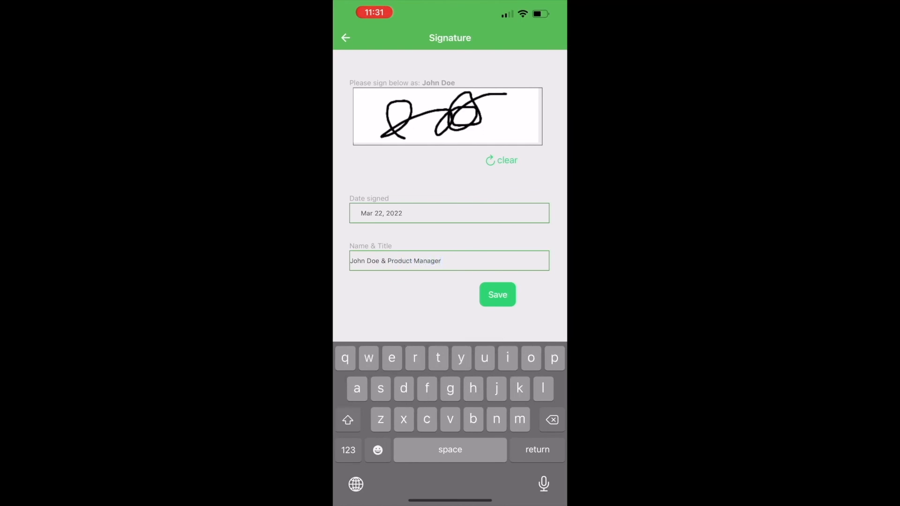
pyautogui.click(497, 295)
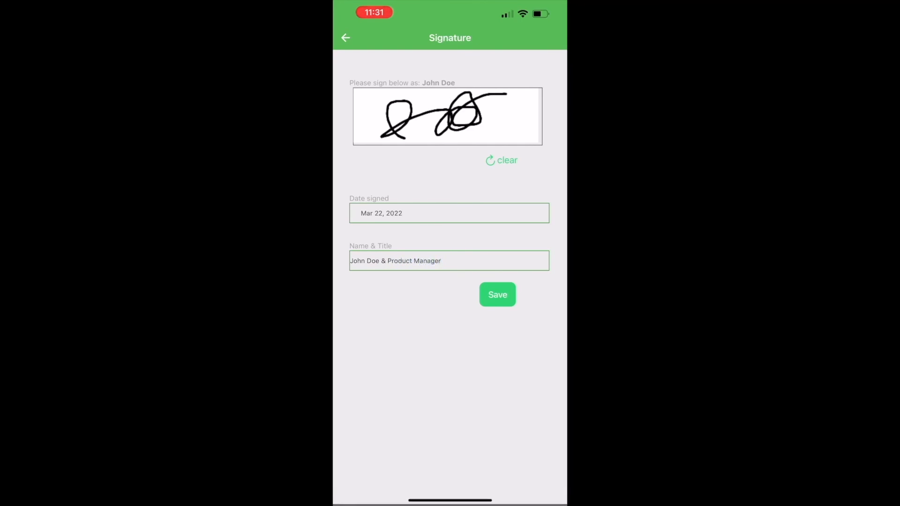
pyautogui.click(497, 295)
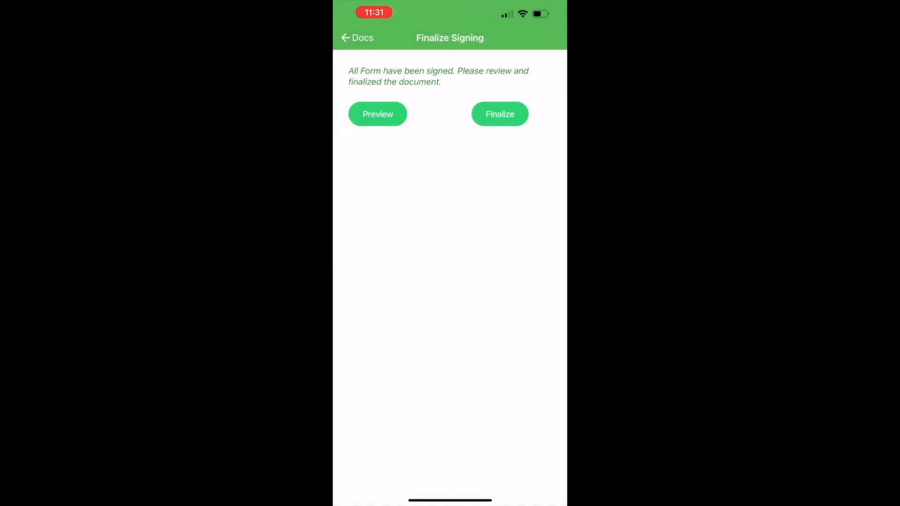
pyautogui.click(357, 37)
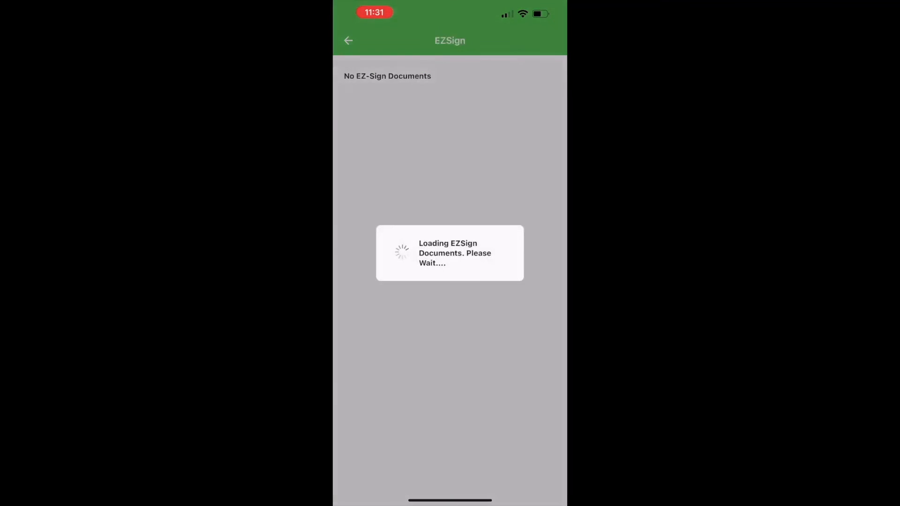